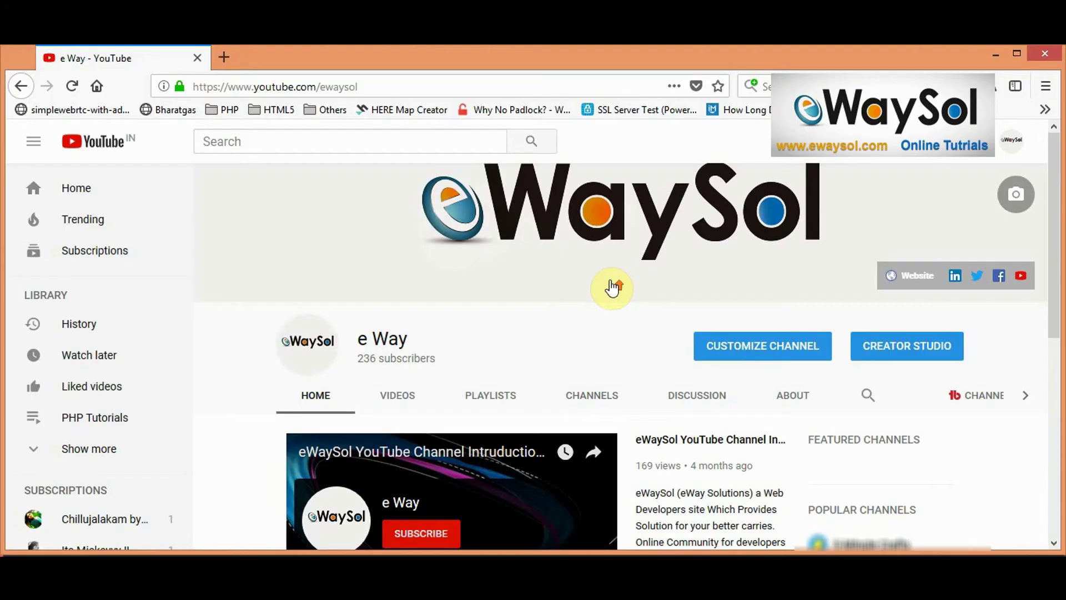
scroll(611, 283, "down", 4)
scroll(611, 285, "down", 2)
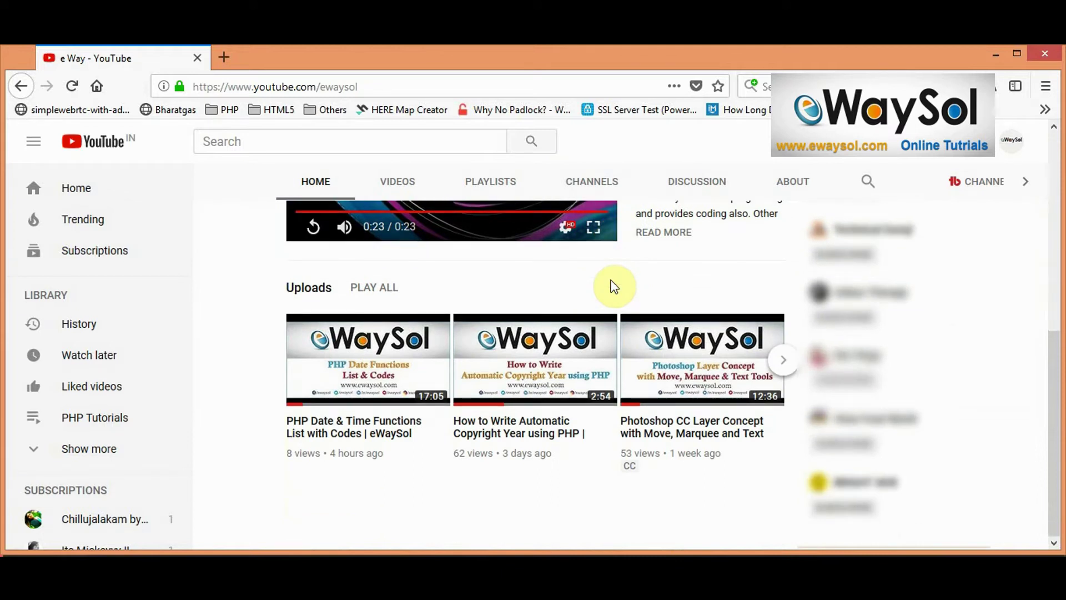
scroll(611, 283, "up", 6)
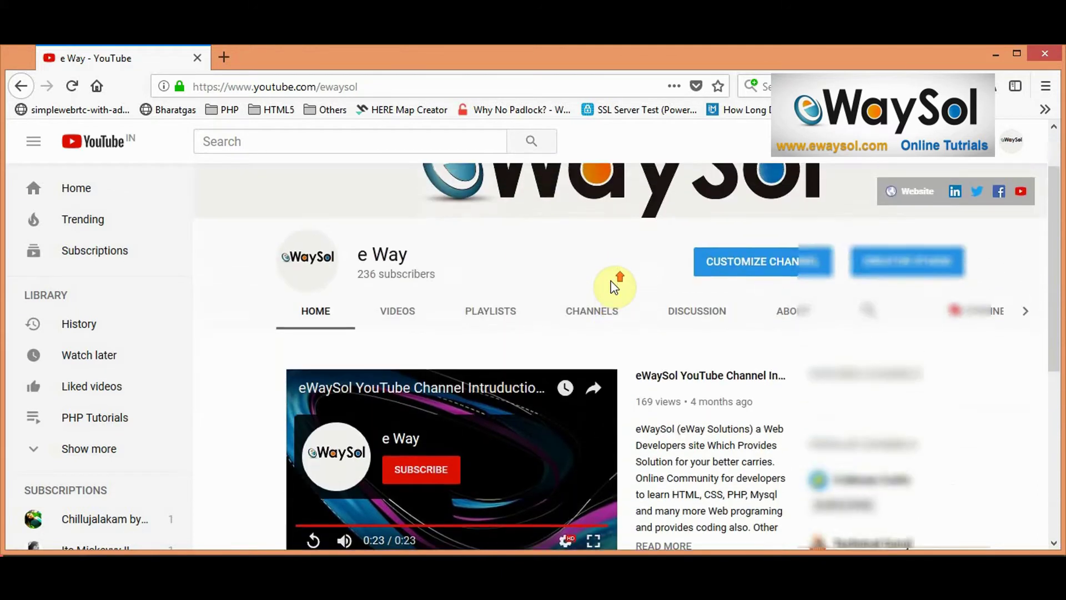
scroll(614, 286, "up", 1)
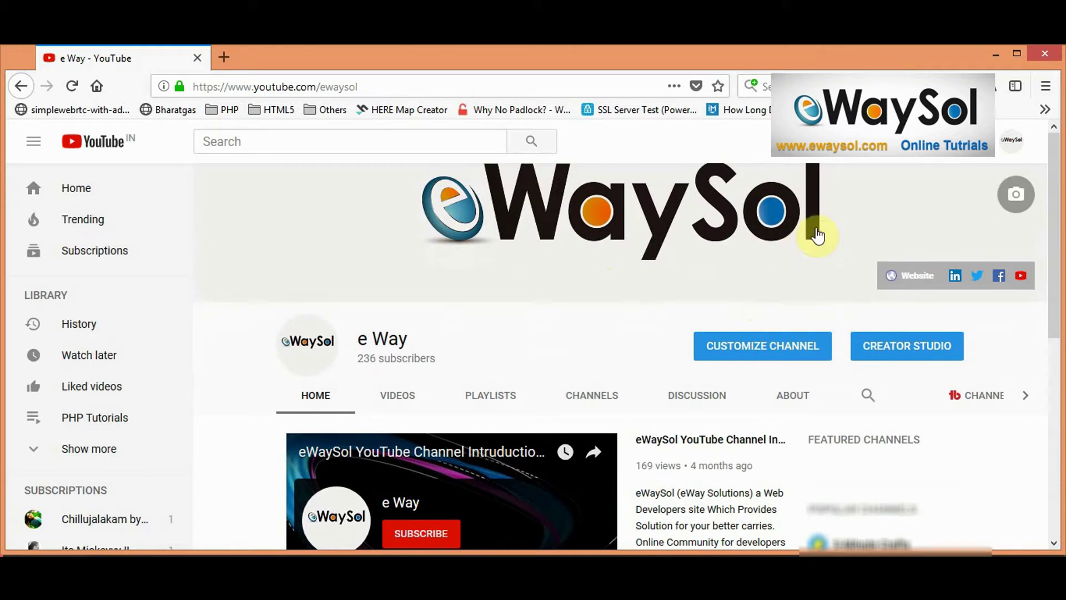
Open Creator Studio from the account options and go to the Comments page of the Community section.
left_click(1013, 149)
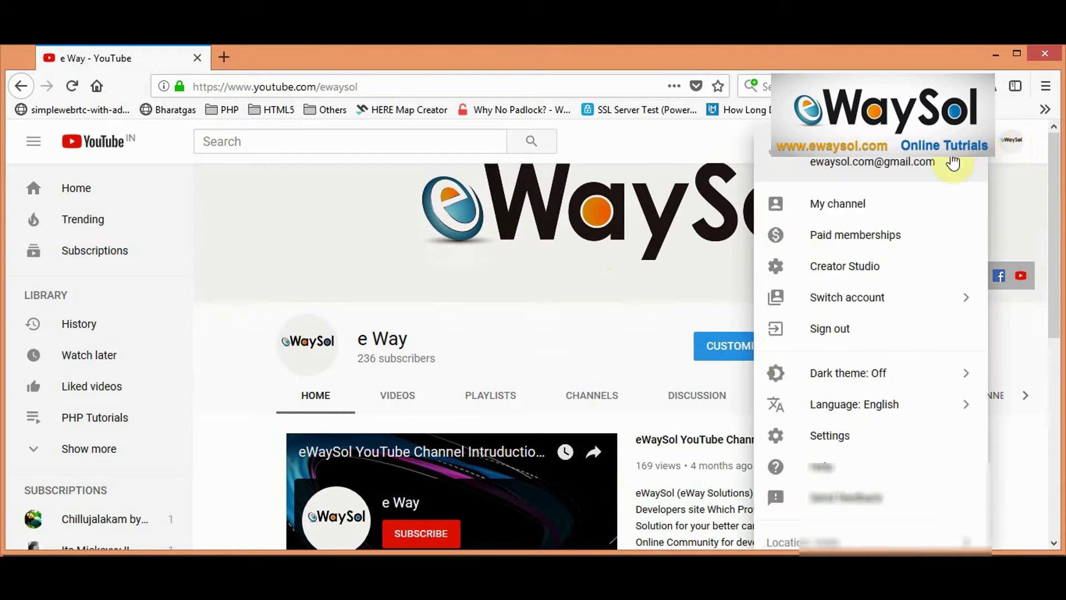
left_click(852, 275)
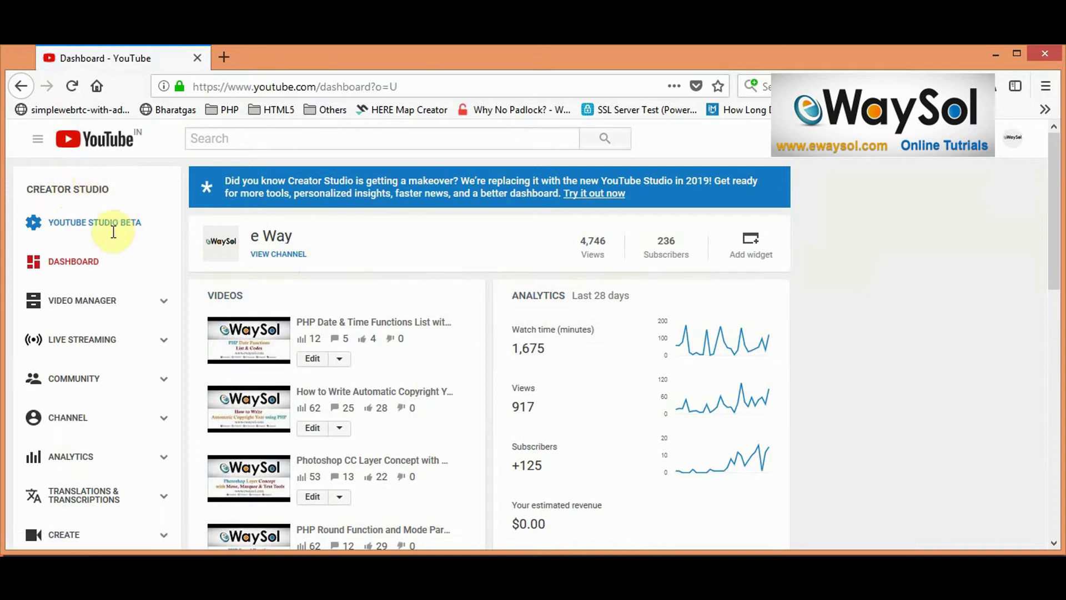
scroll(116, 251, "down", 3)
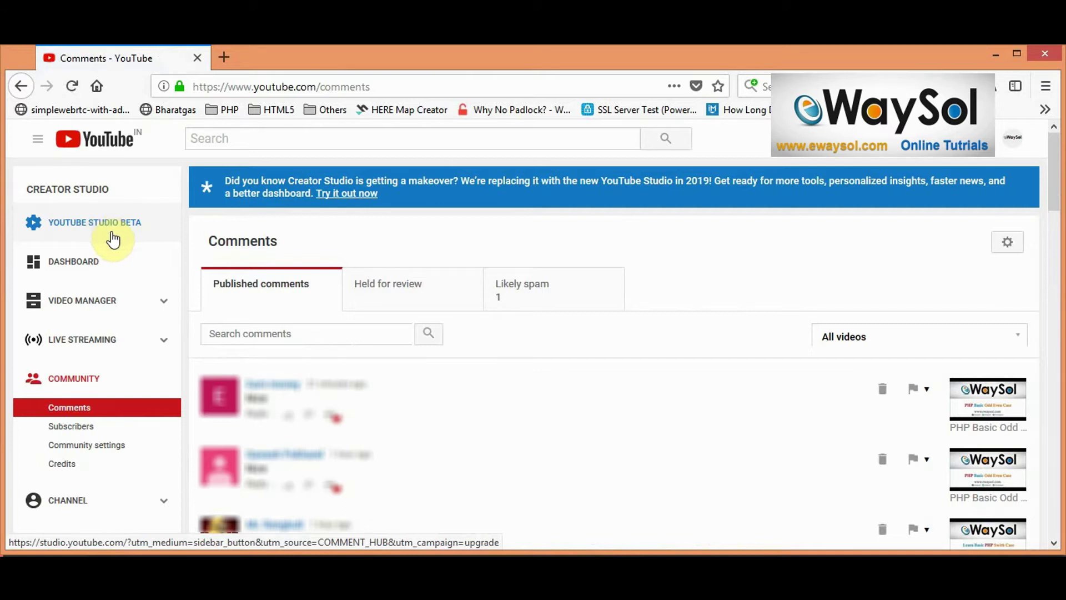
left_click(75, 411)
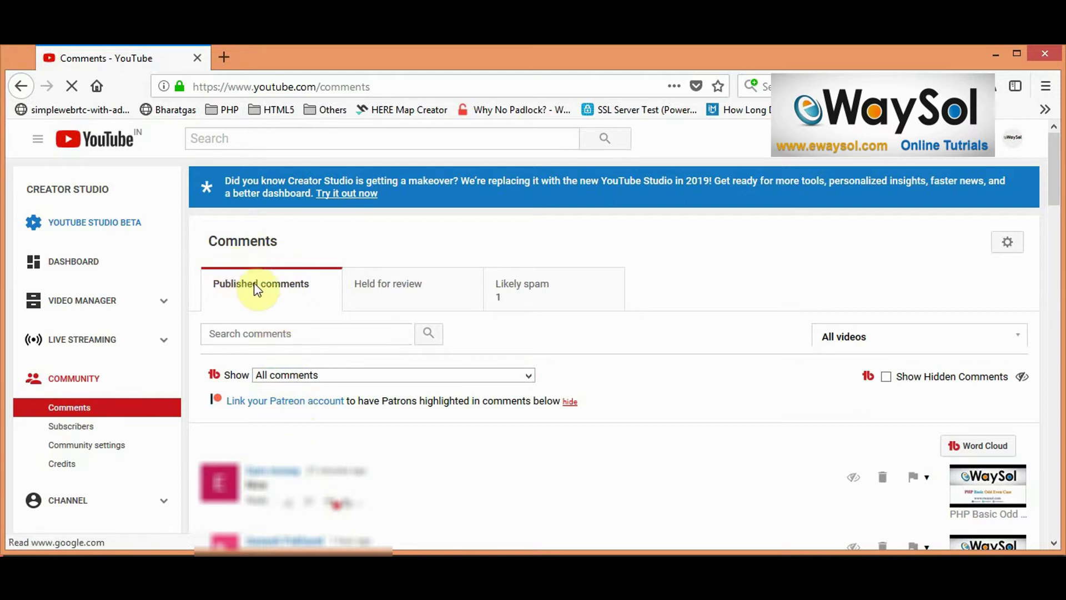
Look through the published and held-for-review comments, and open the list of likely spam comments.
scroll(295, 408, "down", 1)
scroll(298, 417, "down", 2)
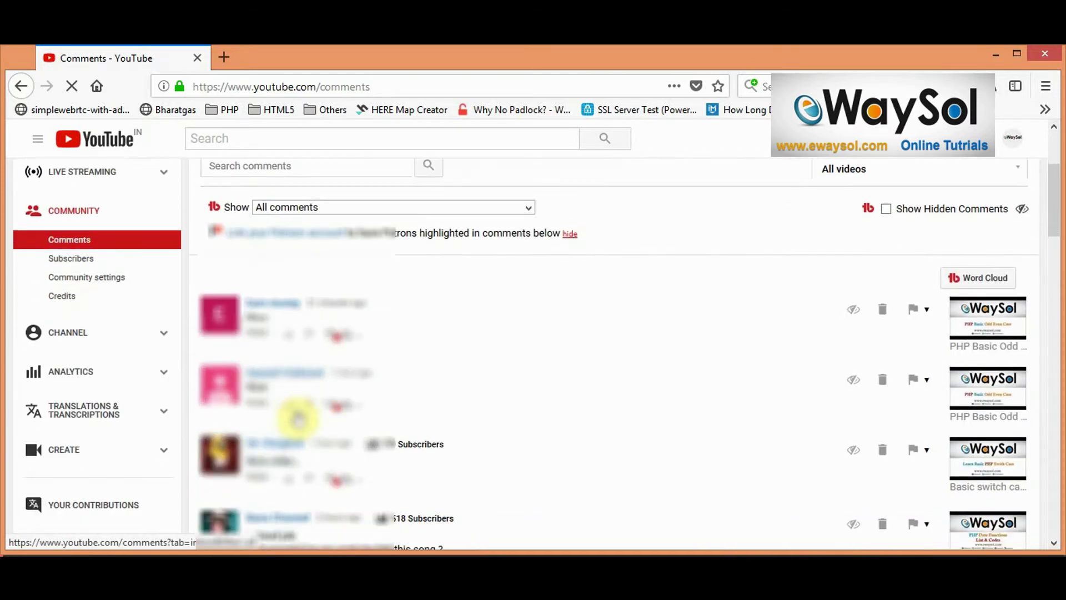
scroll(300, 411, "up", 3)
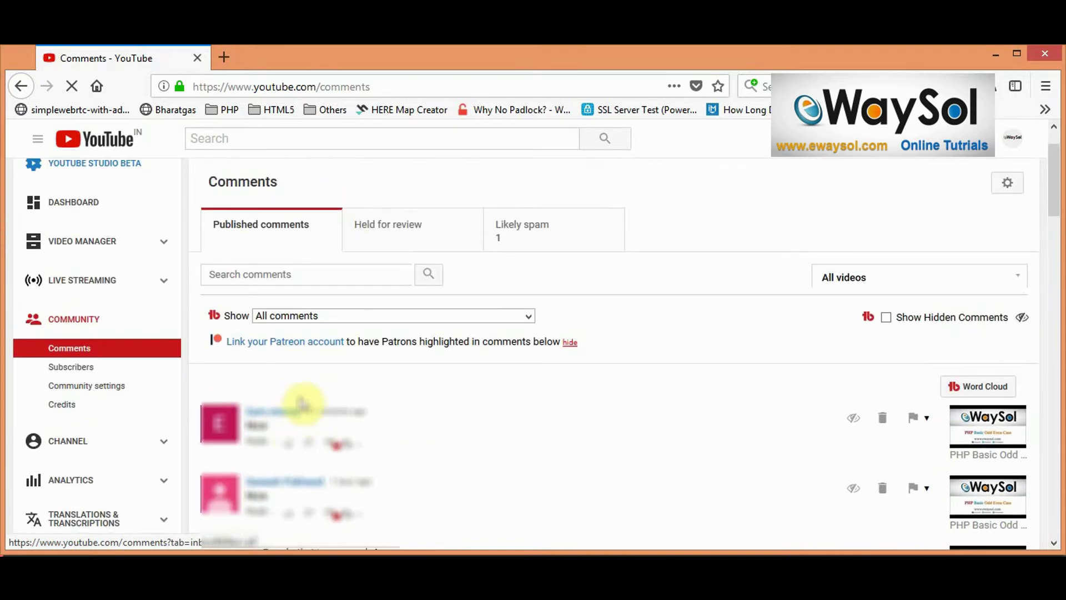
scroll(301, 403, "up", 1)
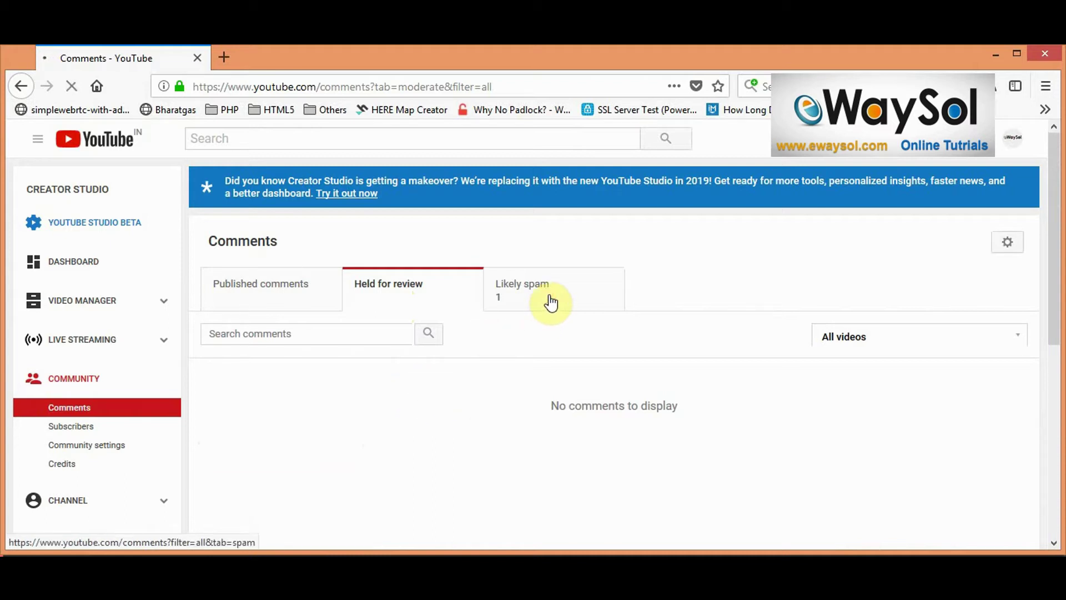
left_click(503, 295)
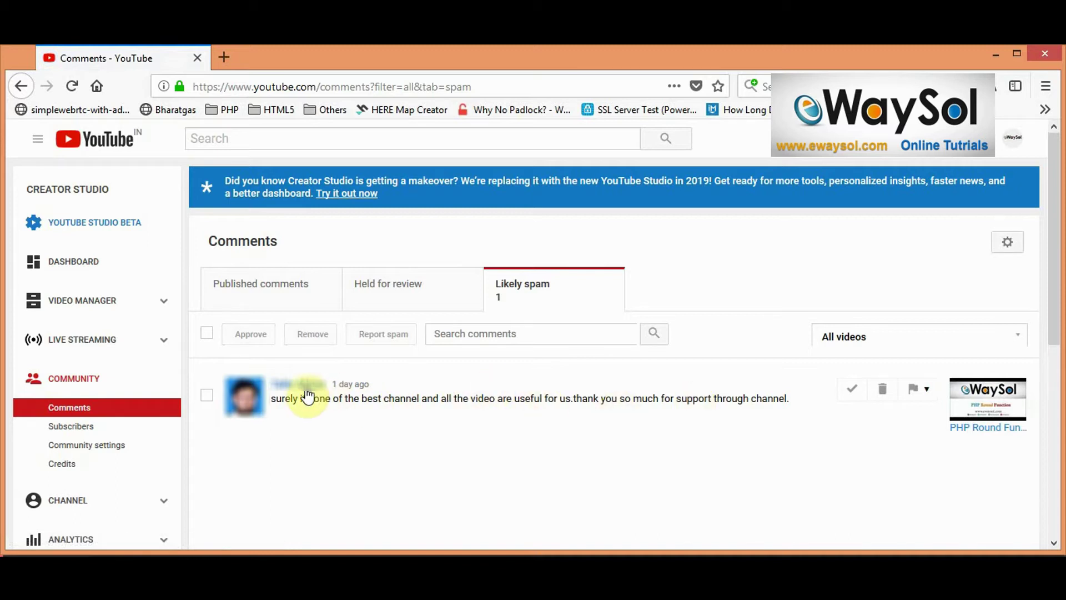
Examine the approve, remove and reporting options available for the comment in the likely spam list.
left_click(318, 412)
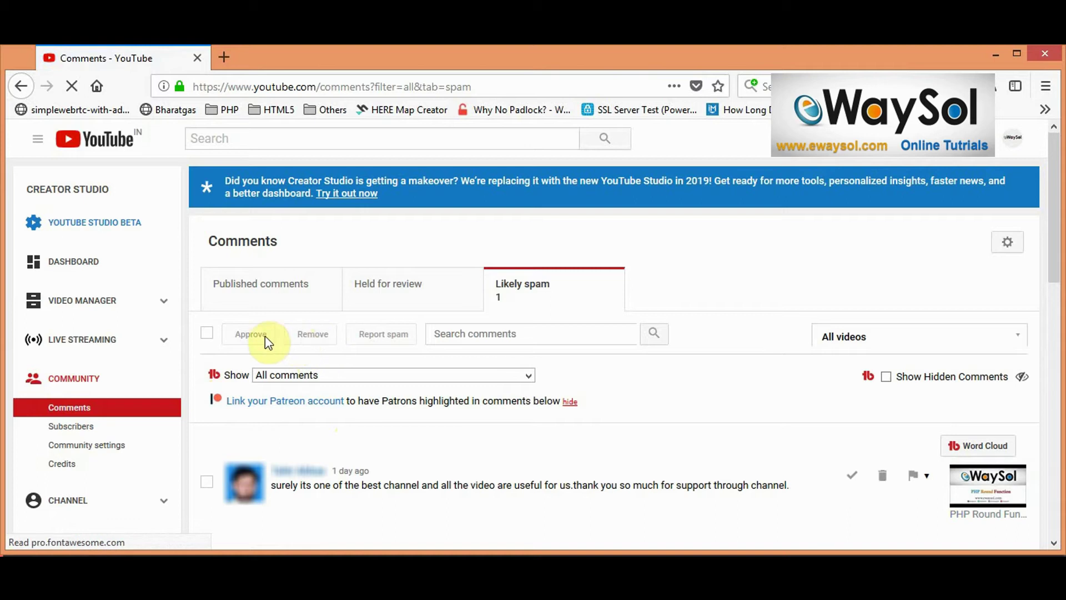
left_click(207, 483)
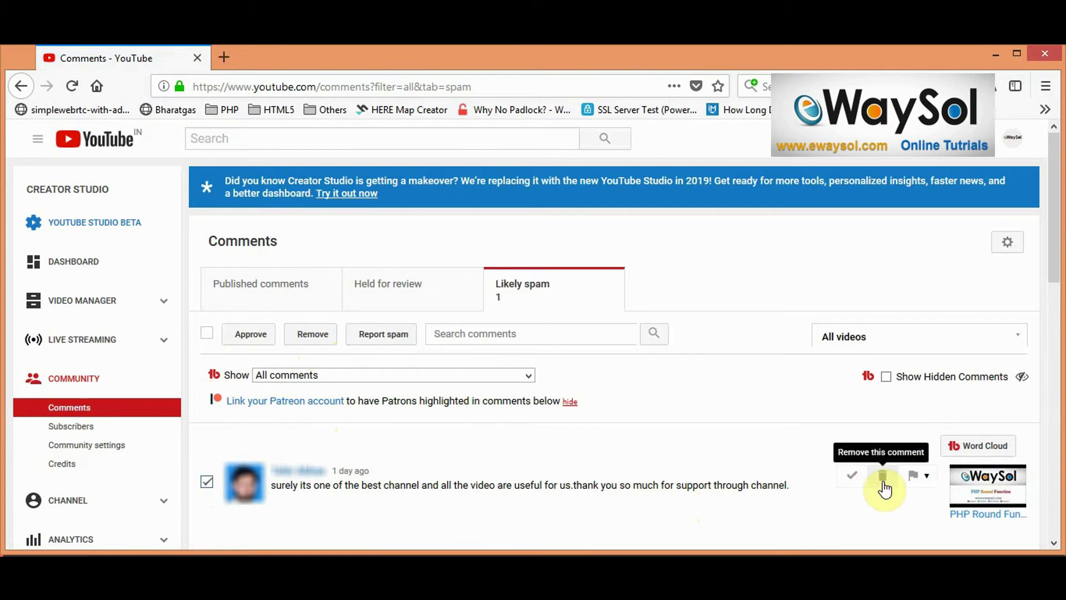
left_click(926, 477)
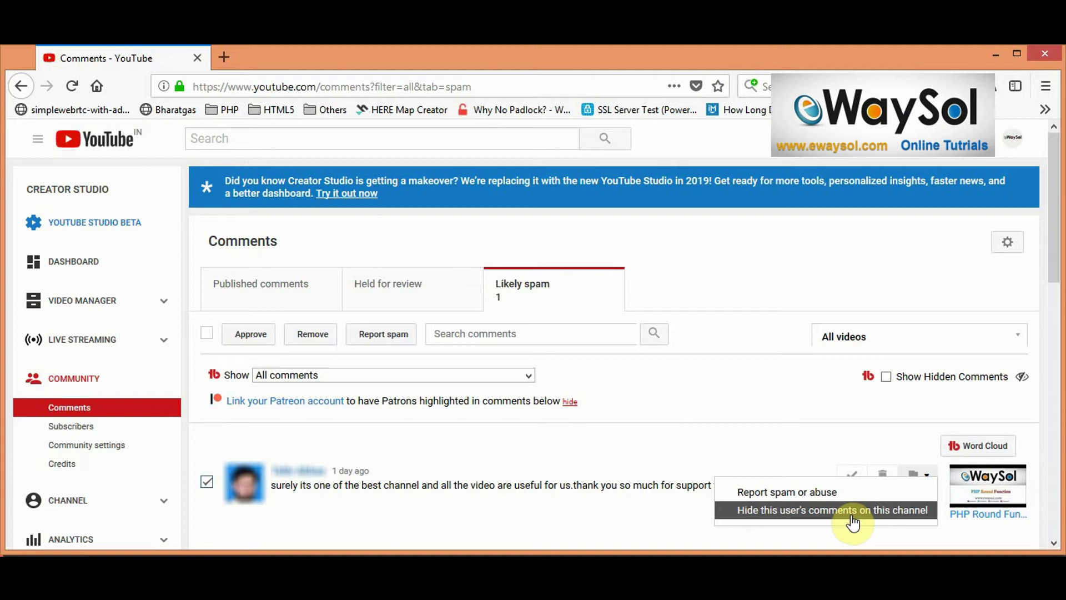
left_click(872, 510)
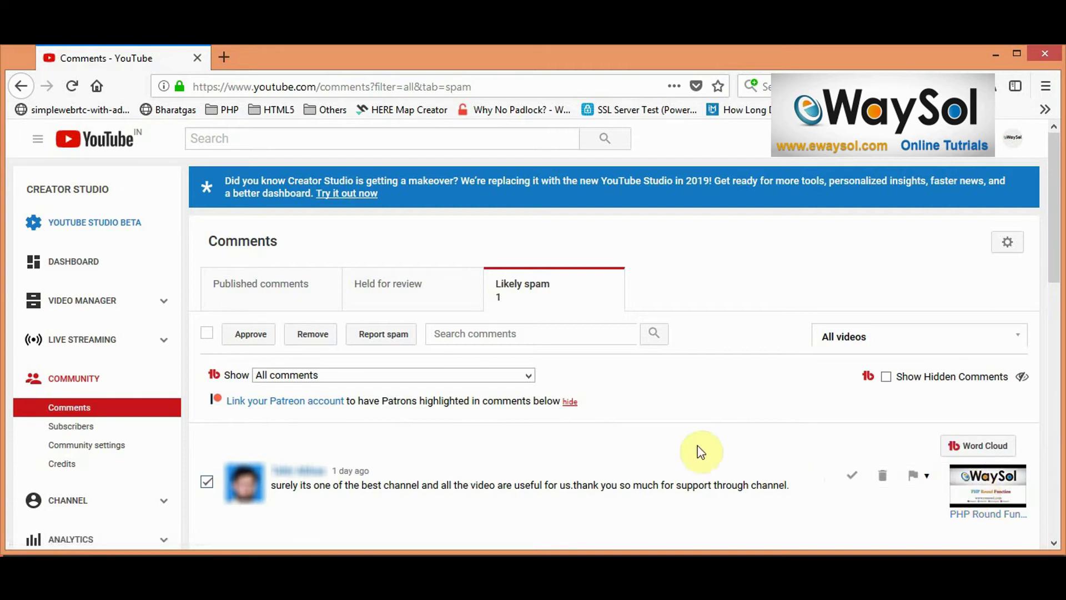
left_click(206, 481)
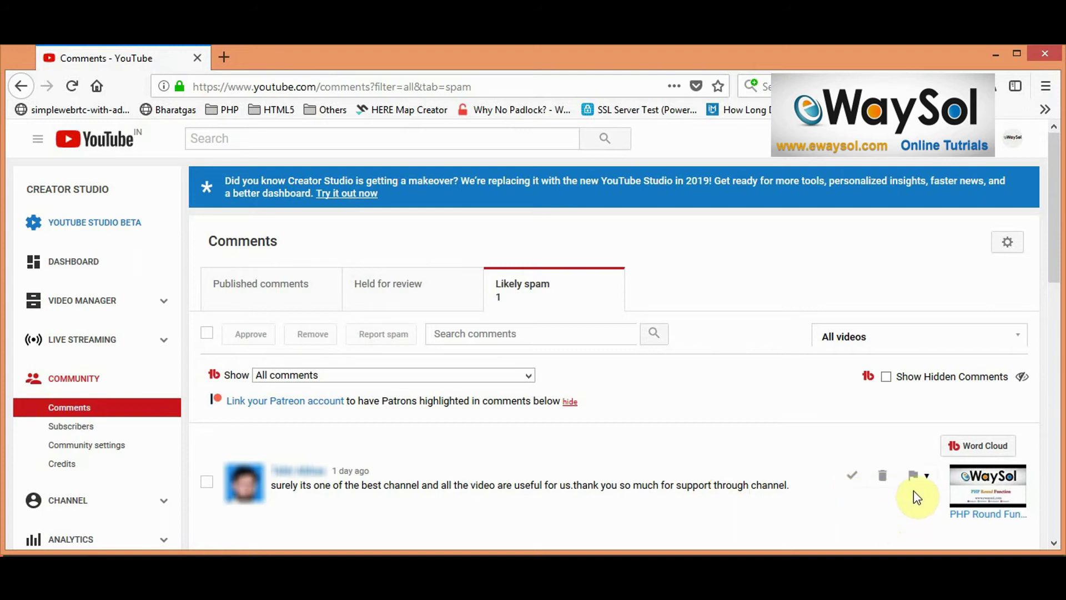
Select the comment on the PHP Round Function video in the likely spam list and approve it.
left_click(206, 488)
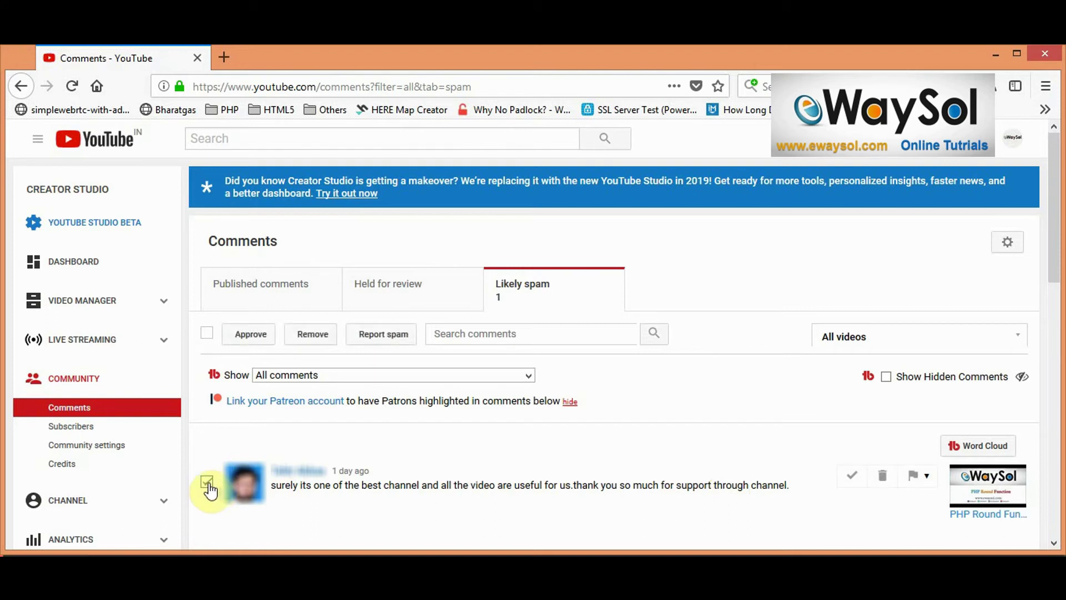
left_click(251, 334)
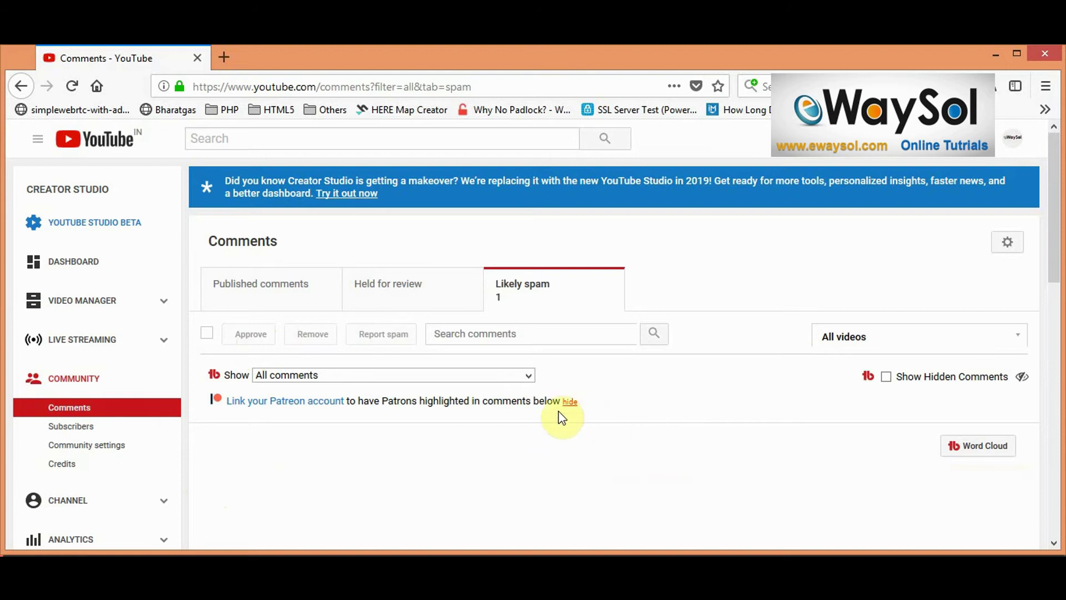
Find the approved "one of the best channel" comment among the published comments, and give it a like and a heart.
left_click(293, 300)
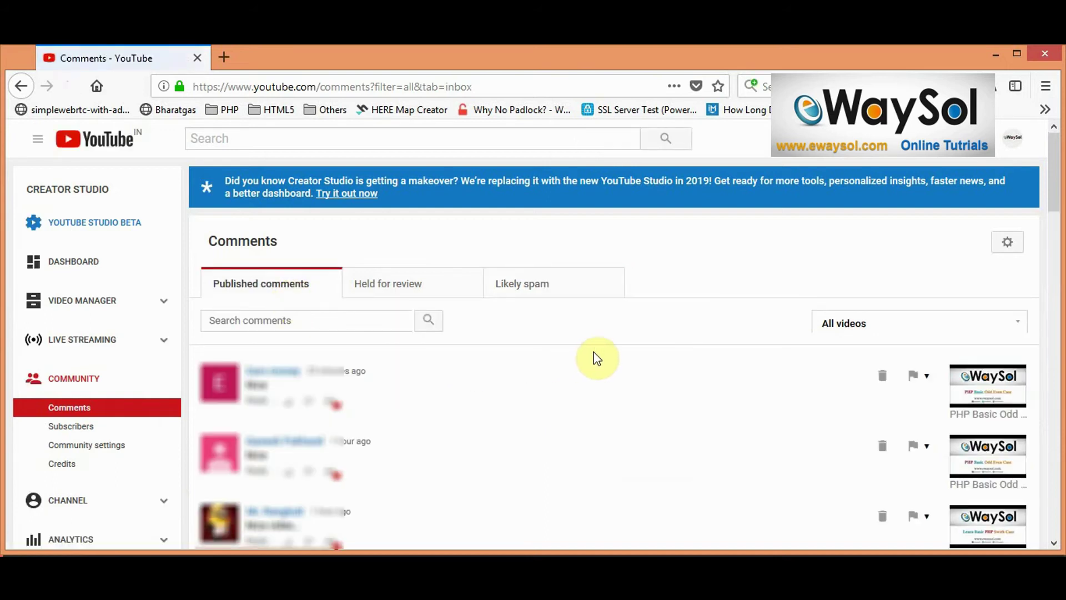
scroll(597, 358, "down", 5)
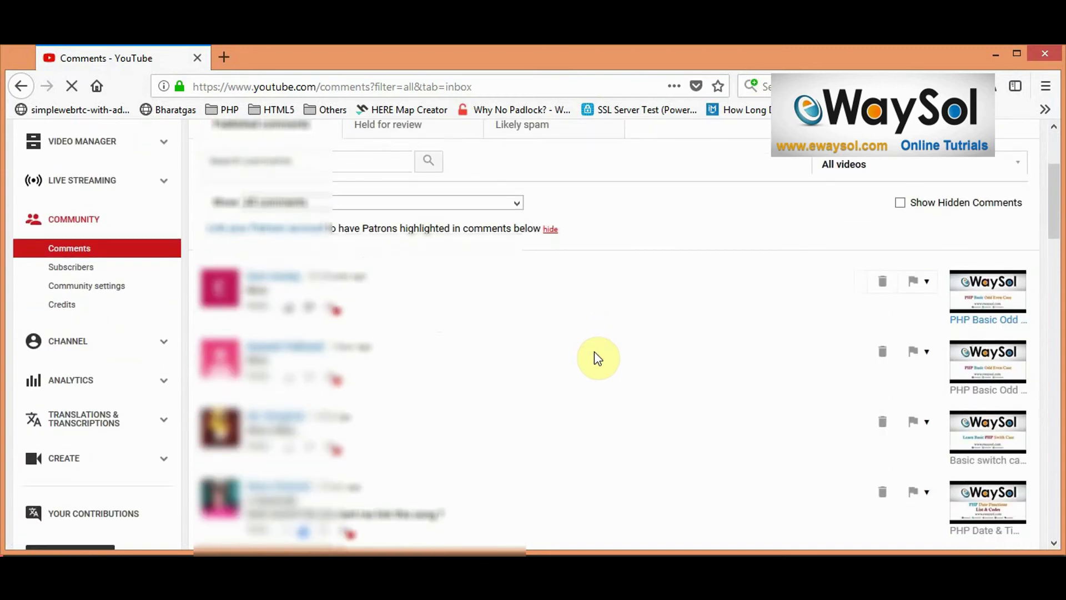
scroll(595, 352, "down", 4)
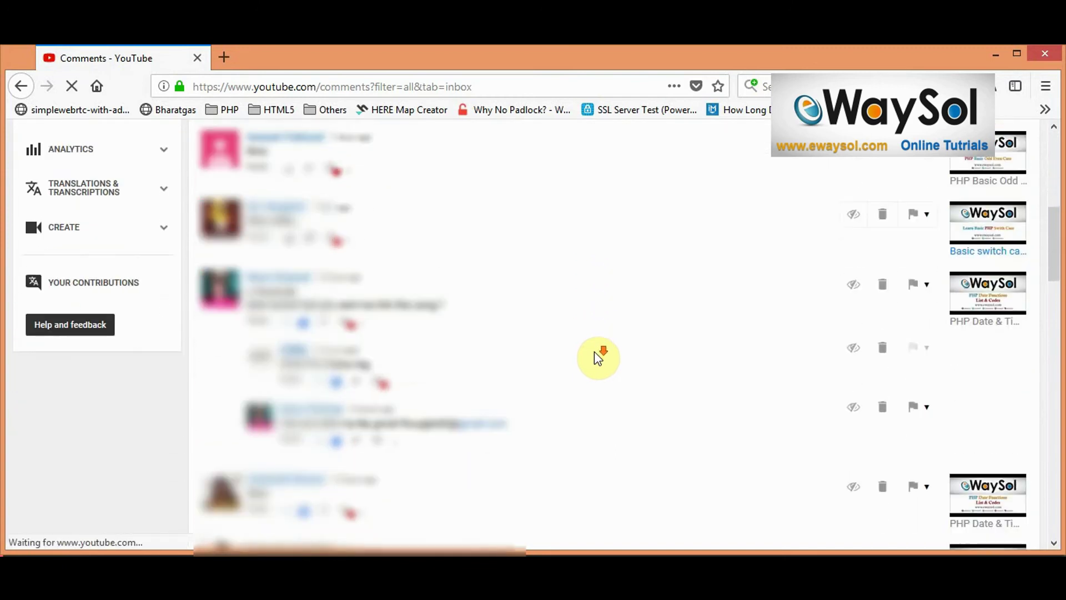
scroll(595, 351, "down", 6)
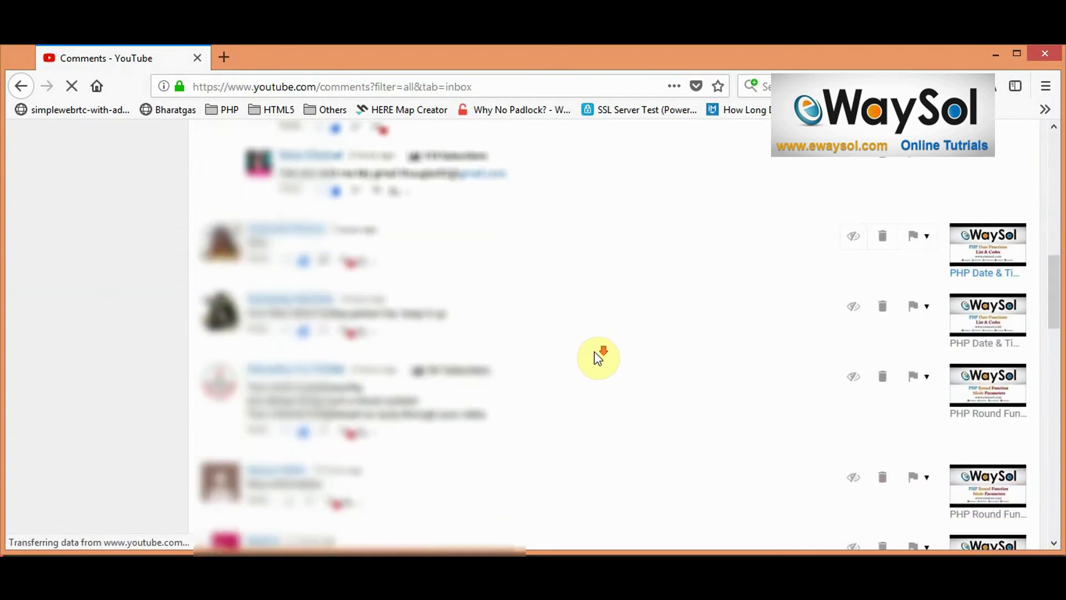
scroll(594, 352, "down", 5)
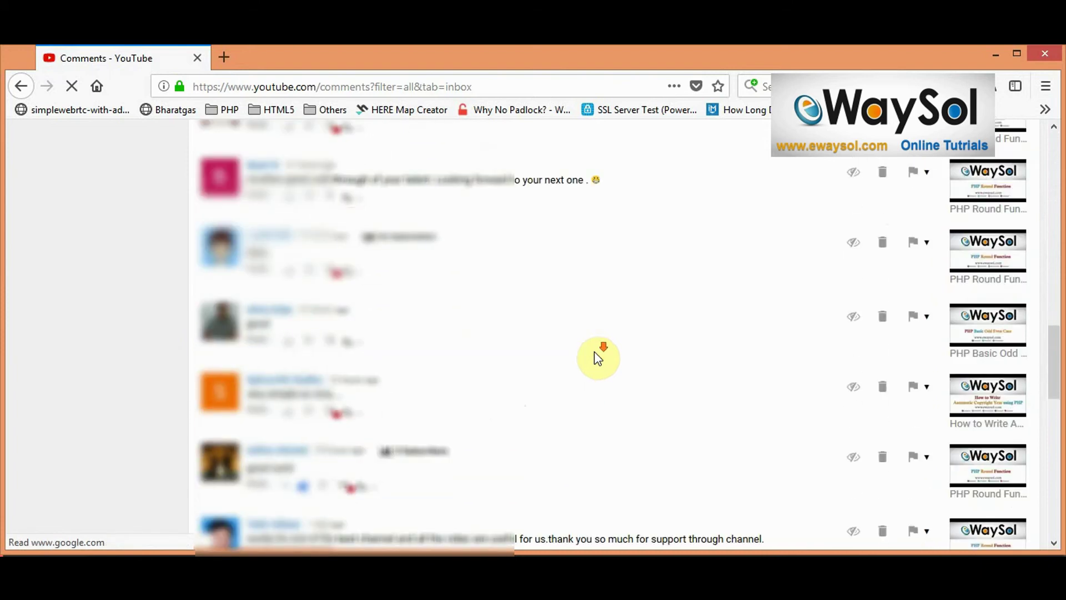
scroll(594, 352, "down", 3)
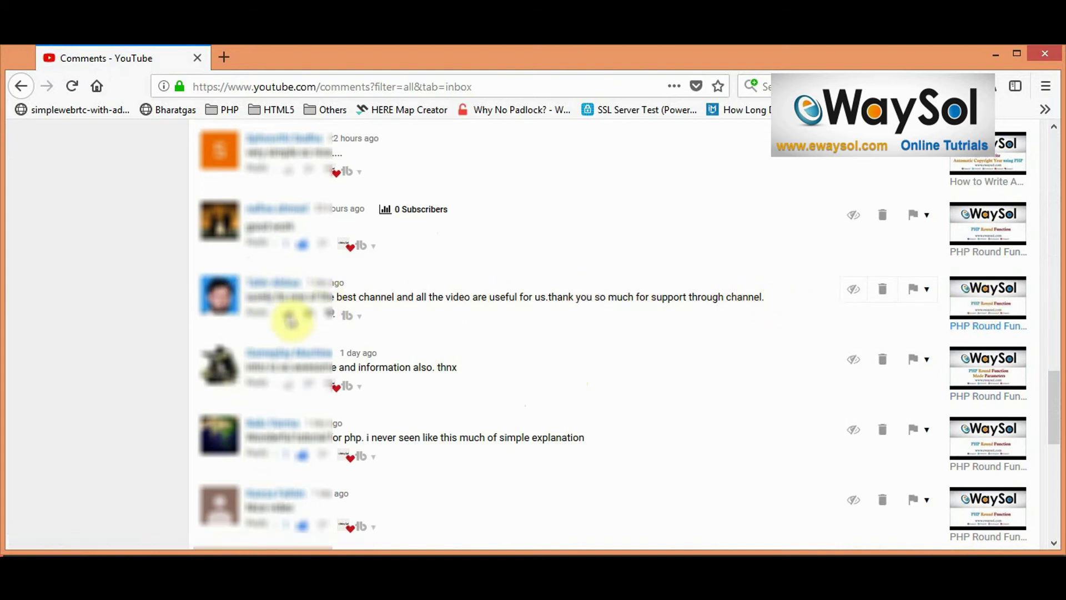
left_click(290, 319)
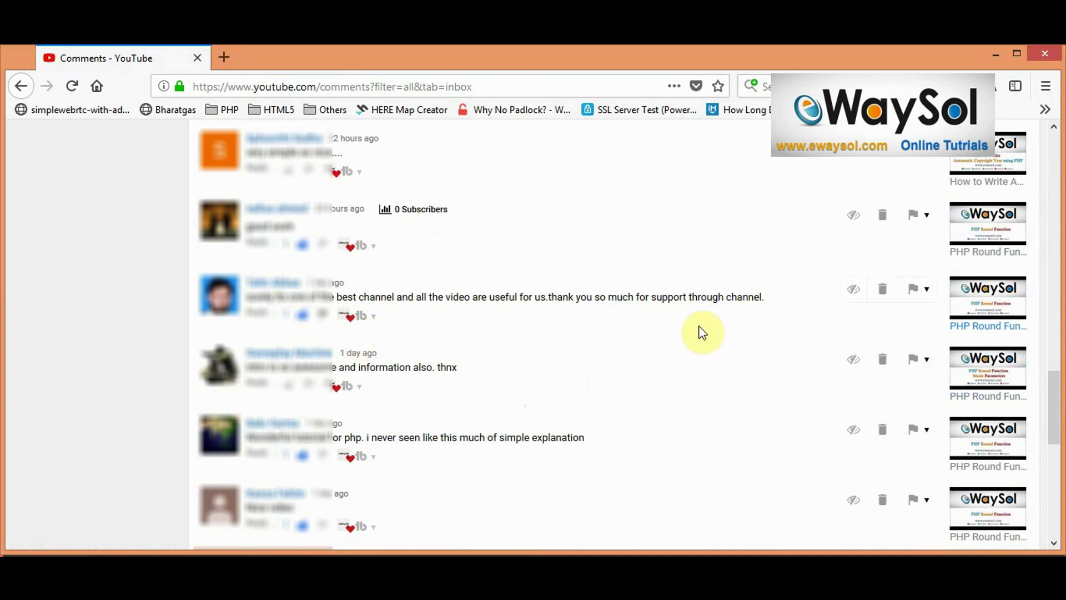
Open the PHP Round Function video from the approved comment, check the comment below the video, and close the video page.
left_click(997, 302)
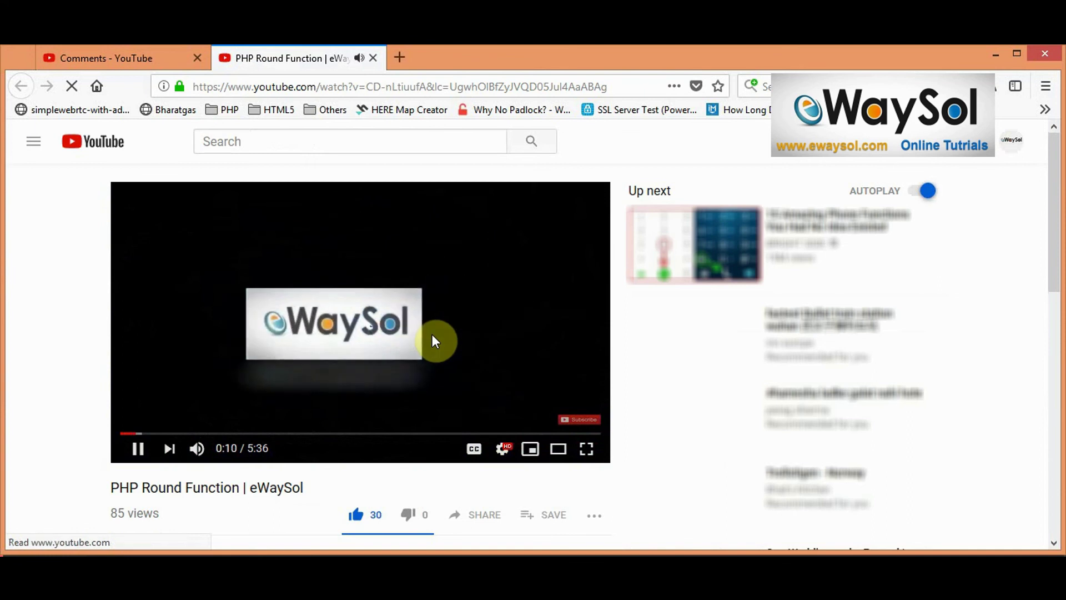
scroll(414, 384, "down", 5)
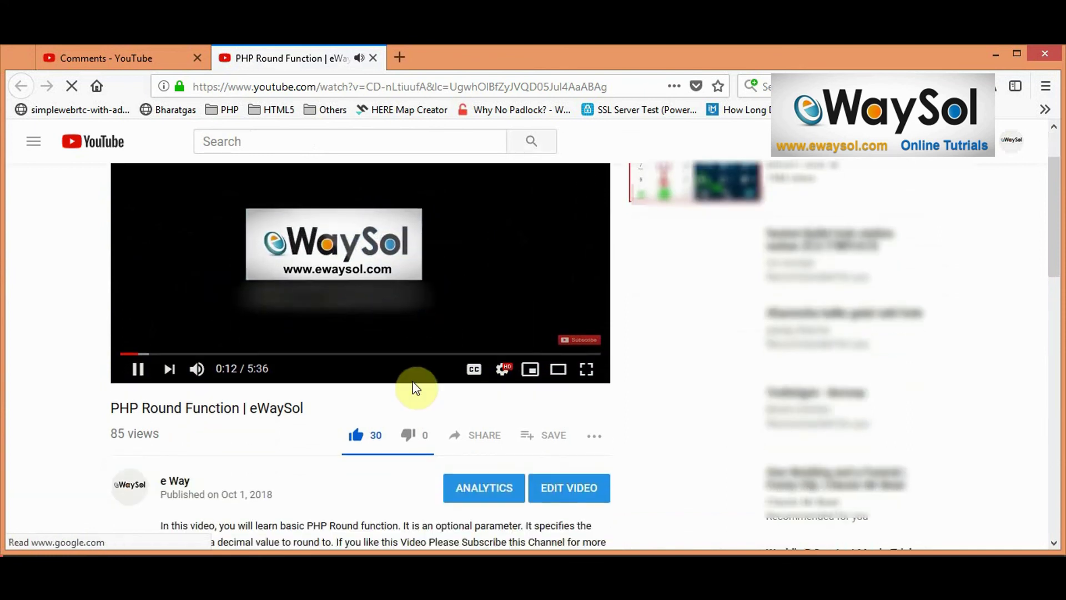
scroll(413, 383, "down", 5)
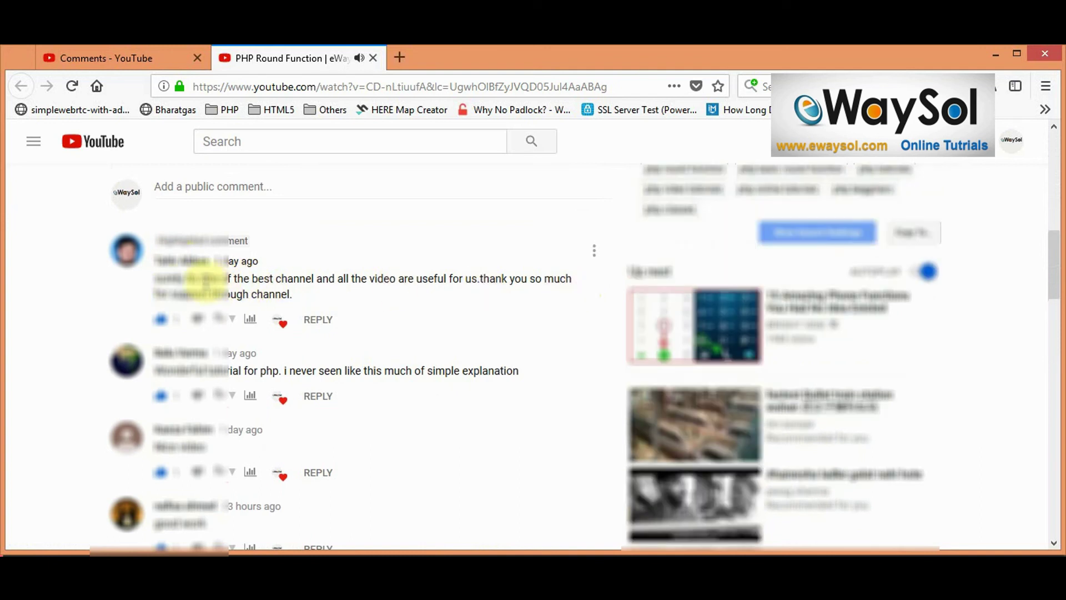
scroll(423, 313, "up", 8)
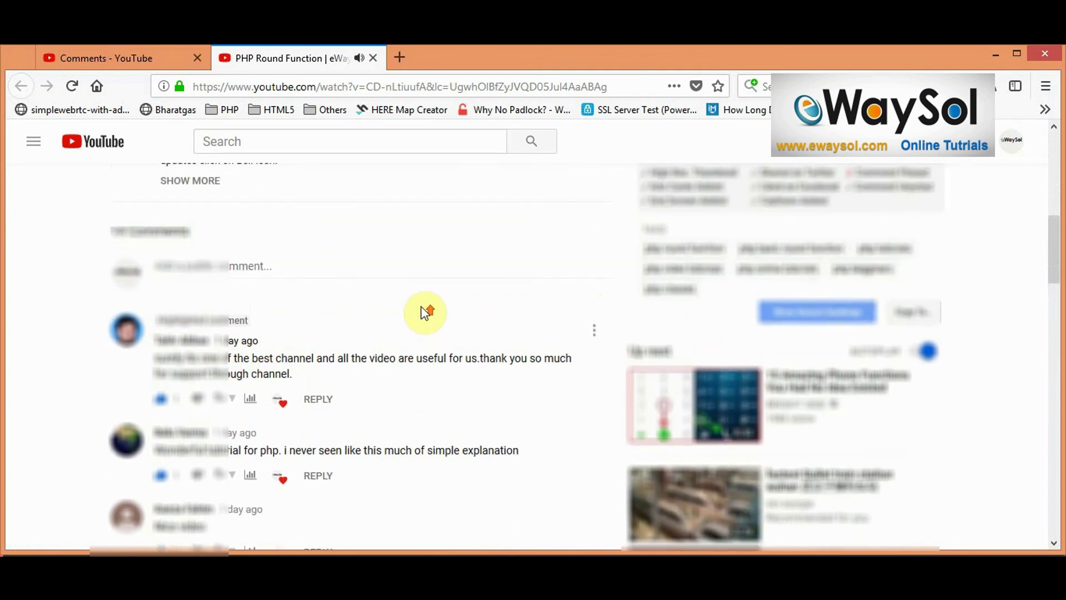
scroll(421, 306, "up", 2)
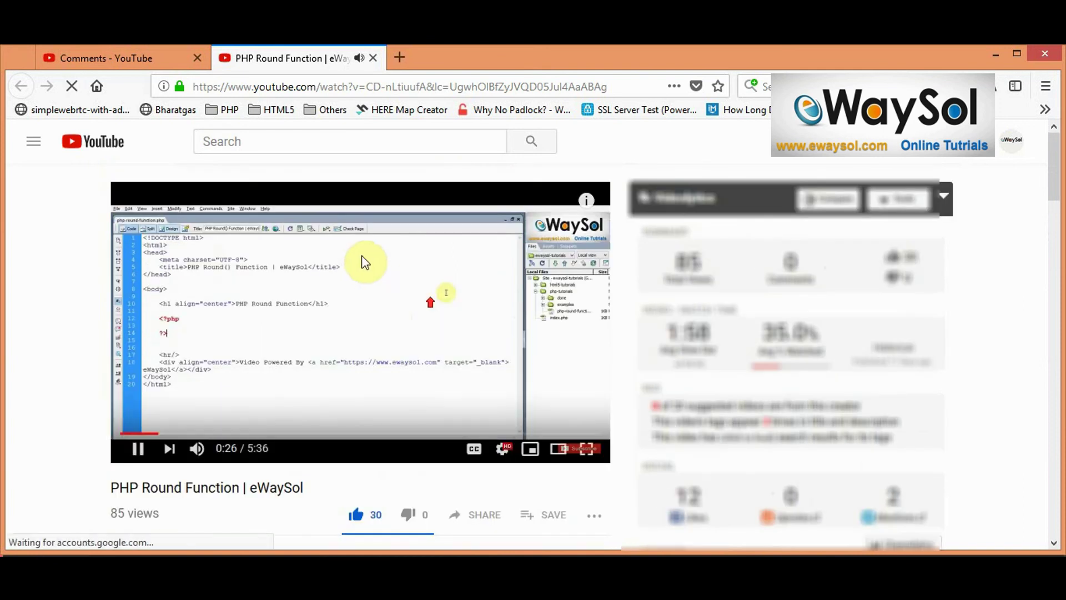
left_click(373, 58)
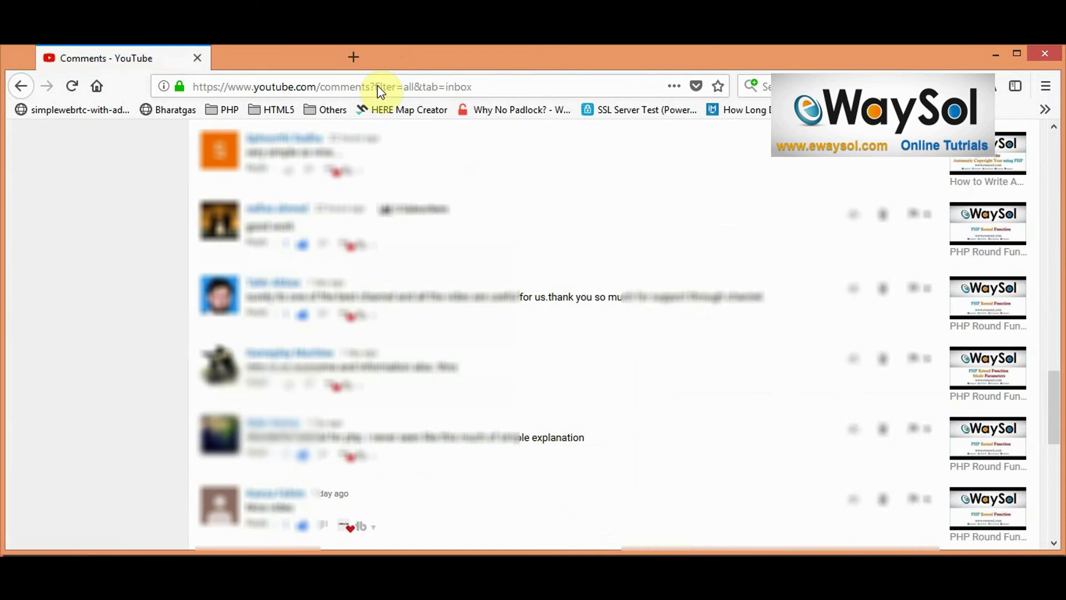
Return from the published comments list to the Creator Studio dashboard.
scroll(538, 316, "up", 5)
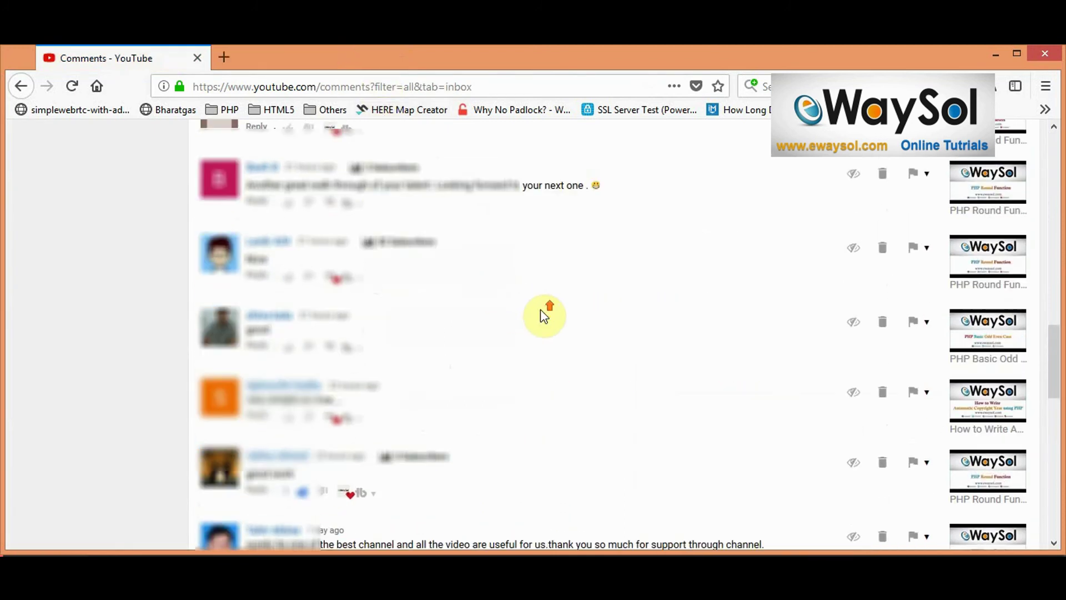
scroll(541, 310, "up", 3)
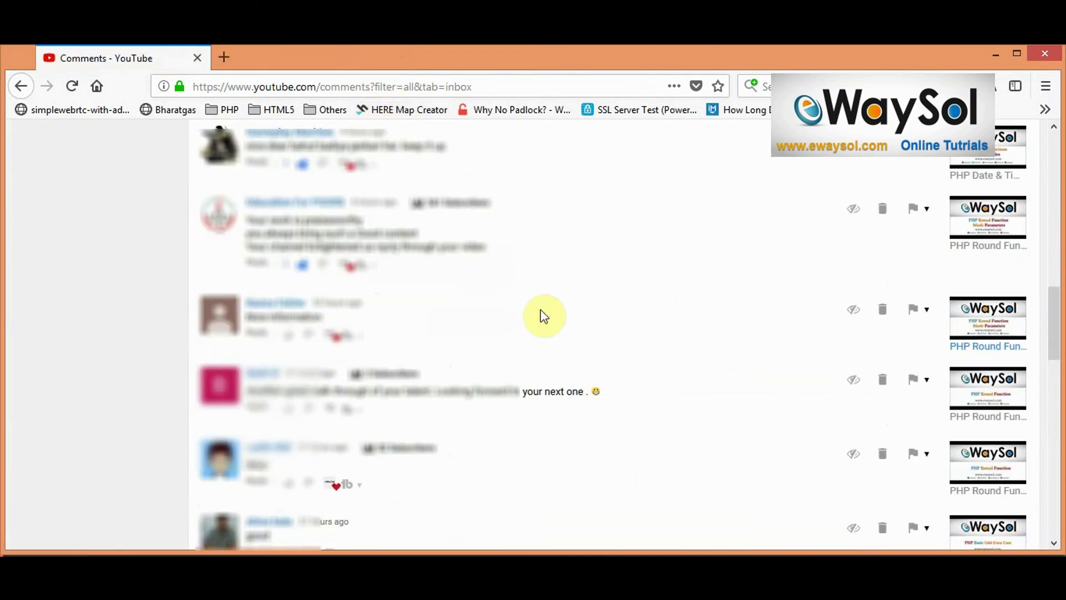
scroll(541, 311, "up", 8)
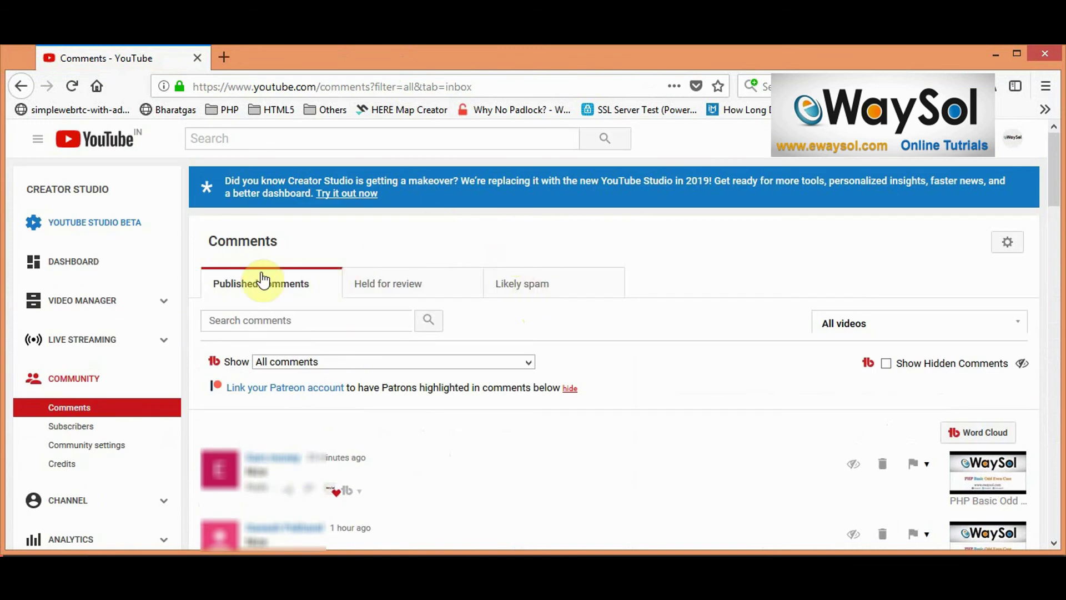
left_click(75, 265)
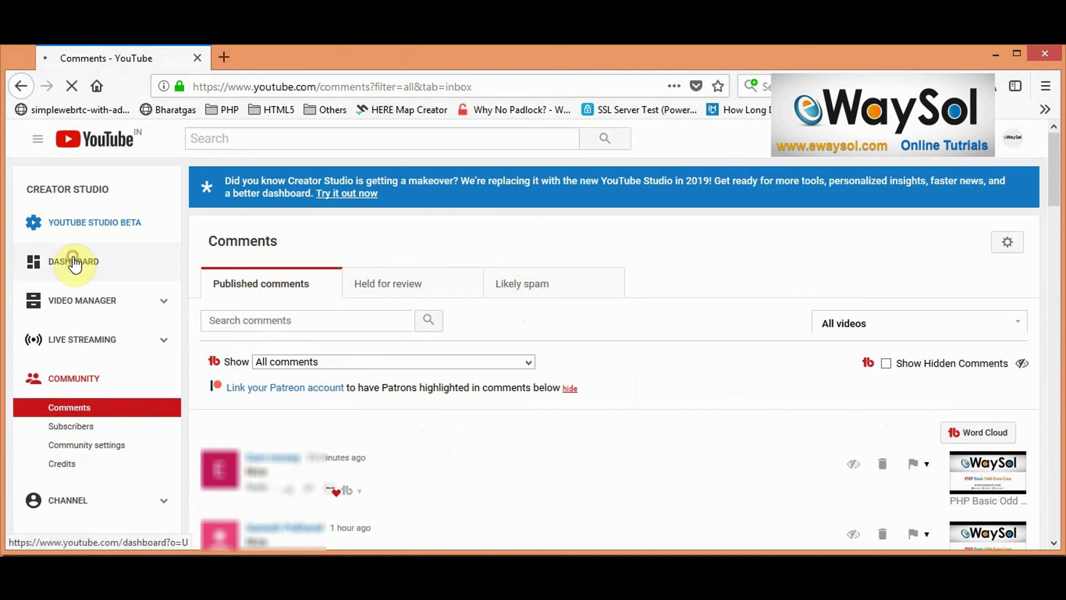